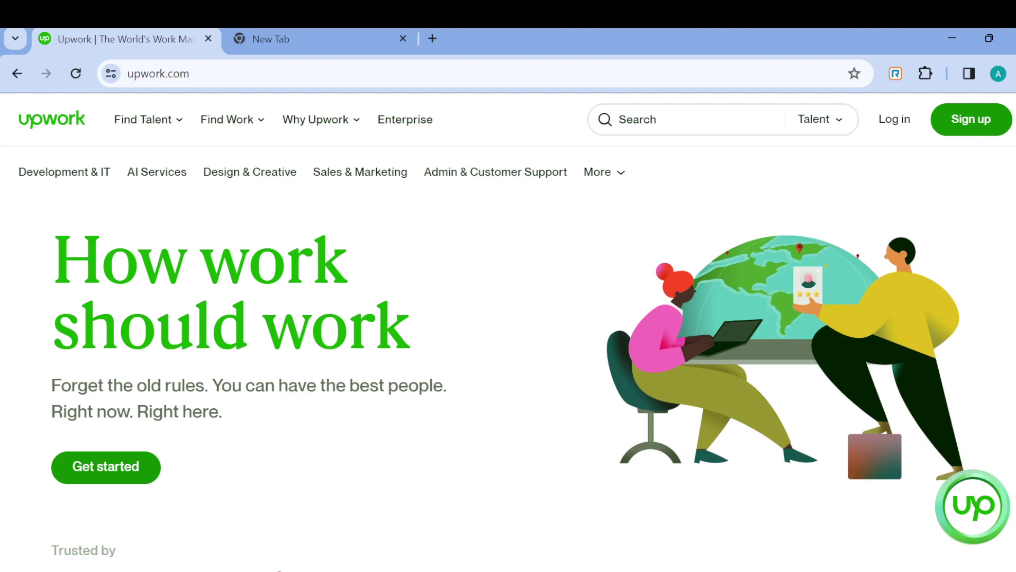
# - Scroll down through the Upwork home page and back up
pyautogui.scroll(-2, 159, 402)
pyautogui.scroll(-3, 159, 402)
pyautogui.scroll(-5, 158, 402)
pyautogui.scroll(-5, 159, 402)
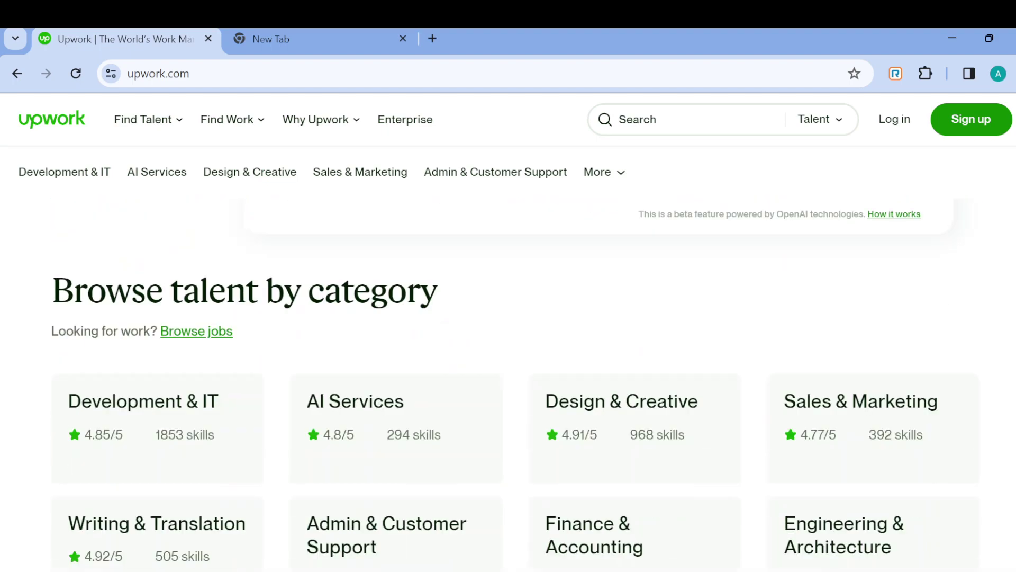
pyautogui.scroll(-2, 158, 402)
pyautogui.scroll(-4, 159, 402)
pyautogui.scroll(-3, 159, 402)
pyautogui.scroll(5, 159, 402)
pyautogui.scroll(5, 508, 370)
pyautogui.scroll(5, 508, 371)
pyautogui.scroll(5, 508, 370)
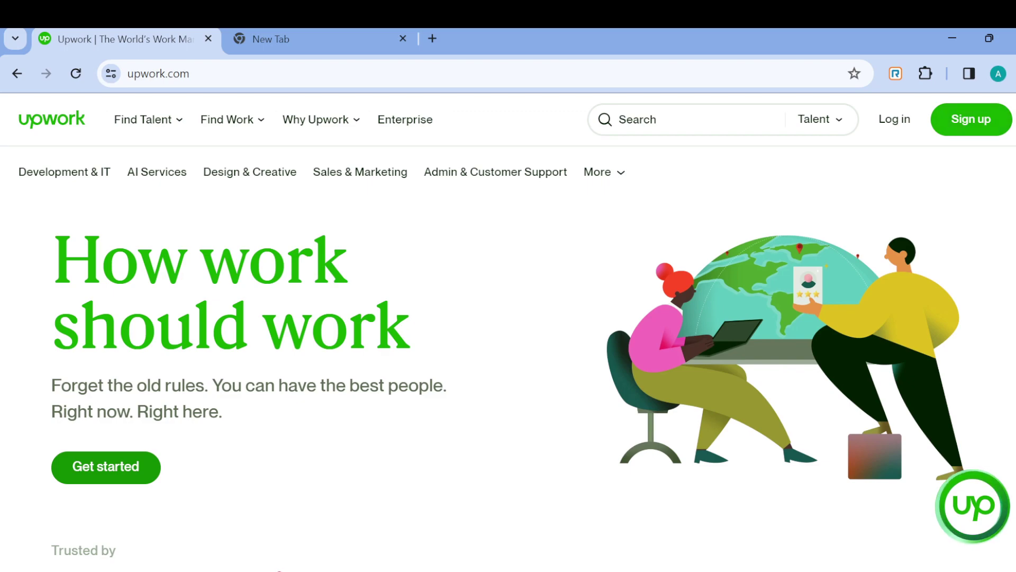
# - Begin sign-up as a client, then log in with the existing account instead
pyautogui.click(971, 119)
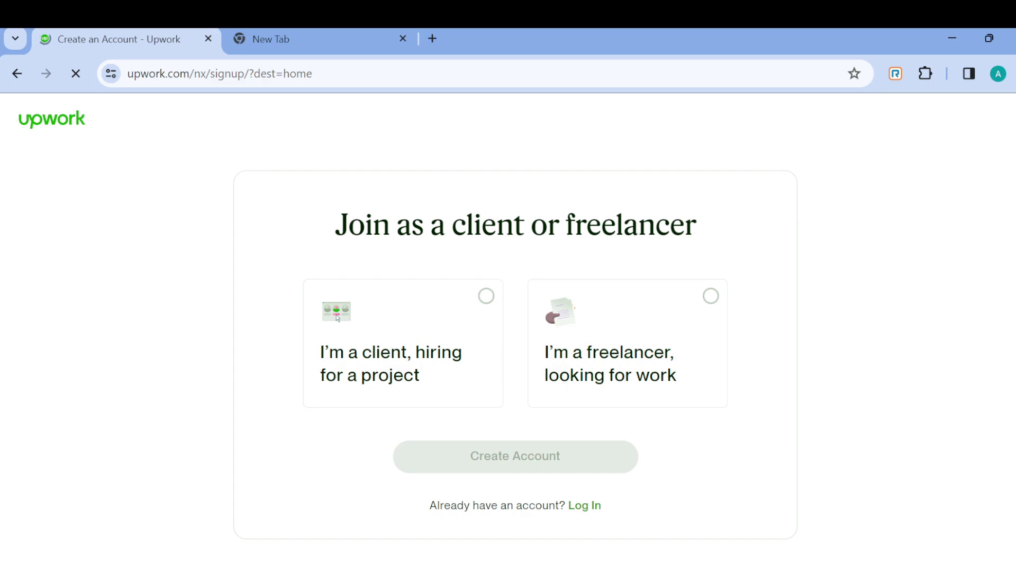
pyautogui.click(337, 318)
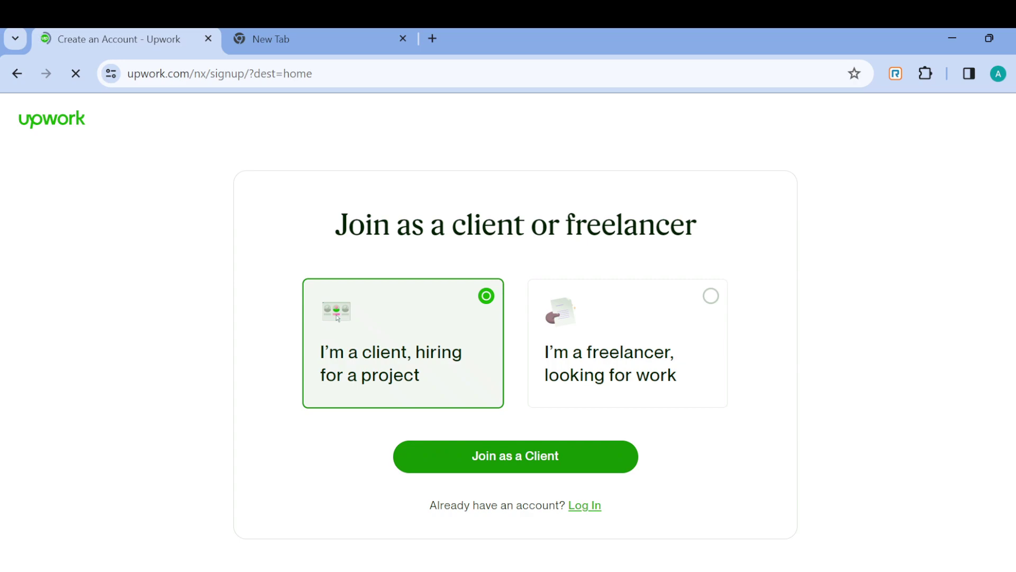
pyautogui.click(585, 505)
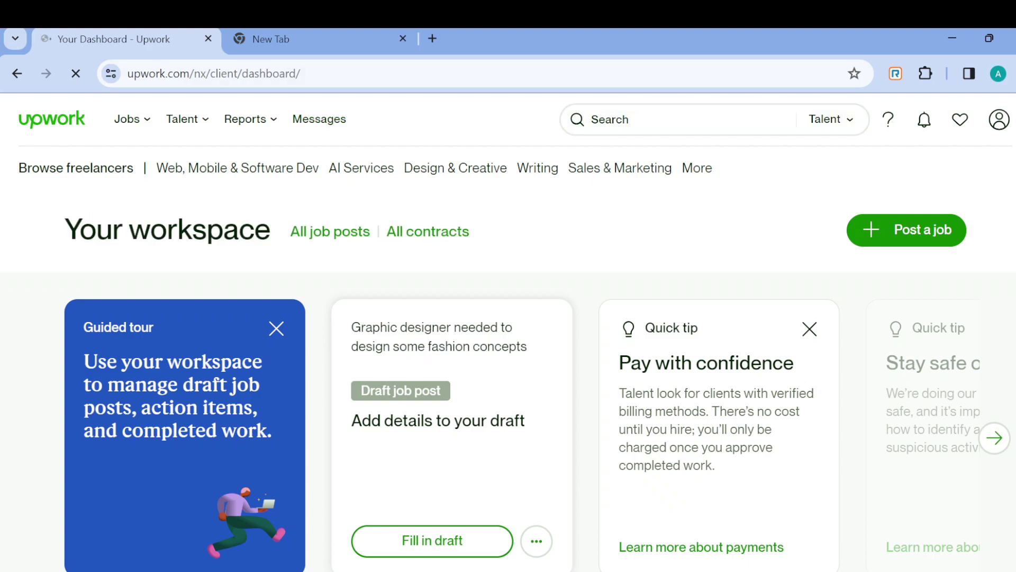
# - Scroll over the new job post's title step beneath the phone-verification prompt
pyautogui.scroll(-3, 508, 328)
pyautogui.scroll(-2, 508, 328)
pyautogui.scroll(1, 508, 328)
pyautogui.scroll(4, 508, 328)
pyautogui.scroll(-2, 508, 318)
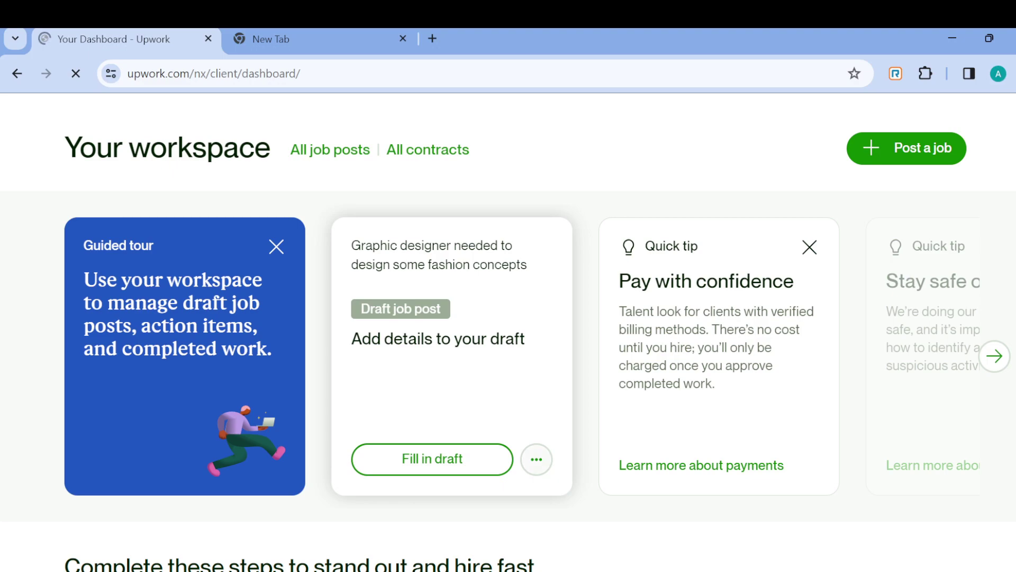
pyautogui.scroll(2, 508, 317)
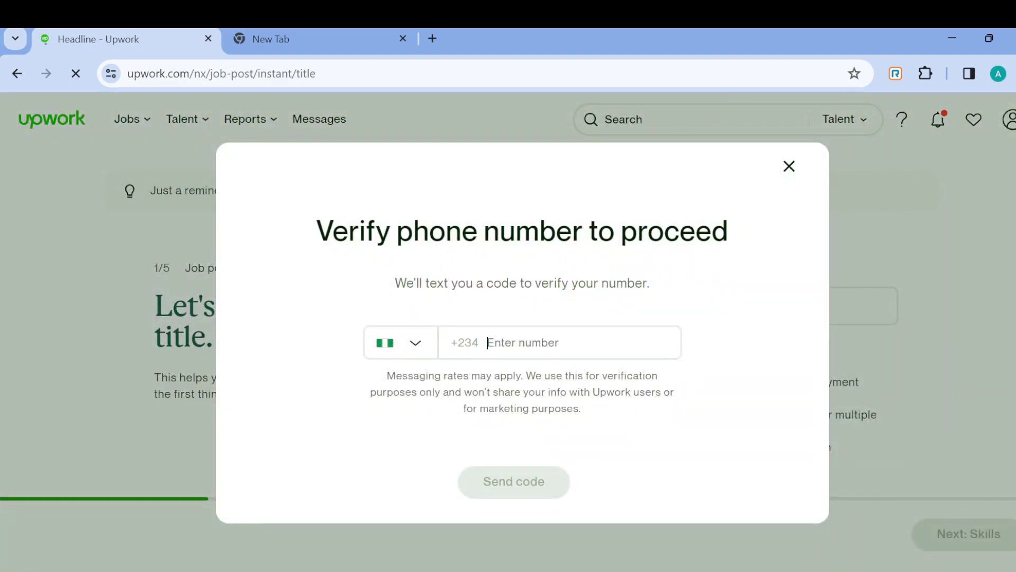
# - Dismiss the phone-verification prompt and enter the job title 'software developer'
pyautogui.press('Escape')
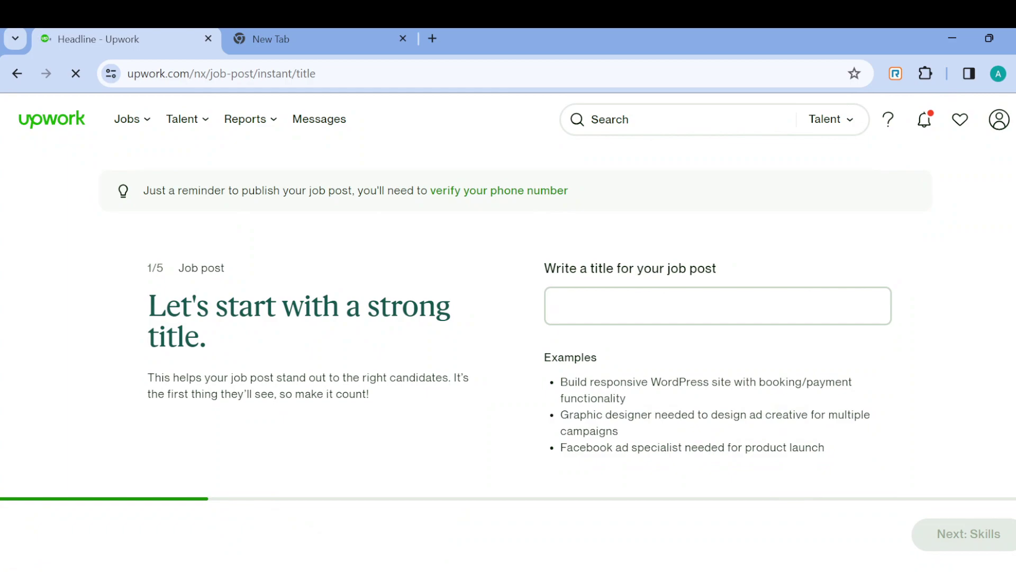
pyautogui.write('software devel')
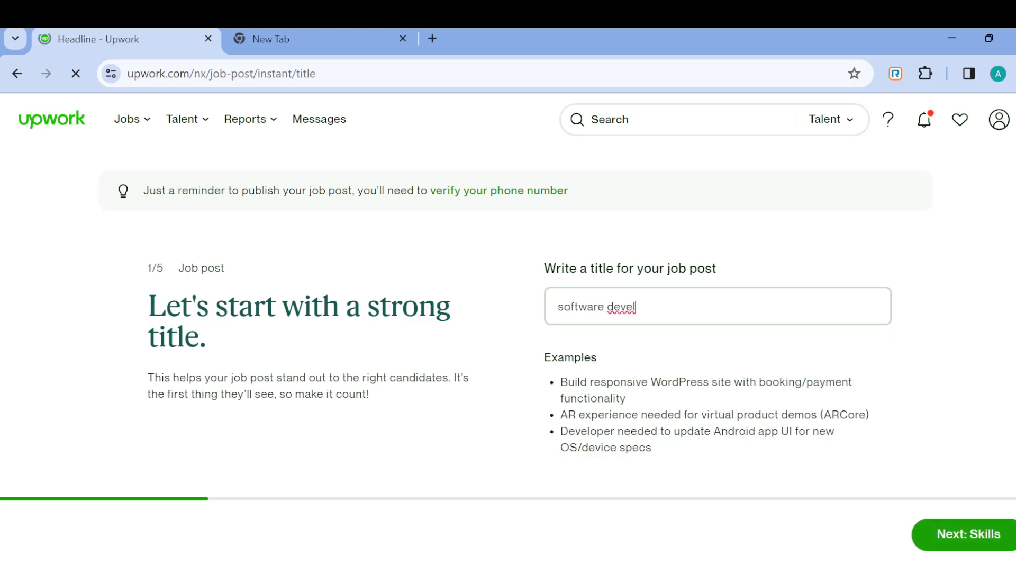
pyautogui.write('oper')
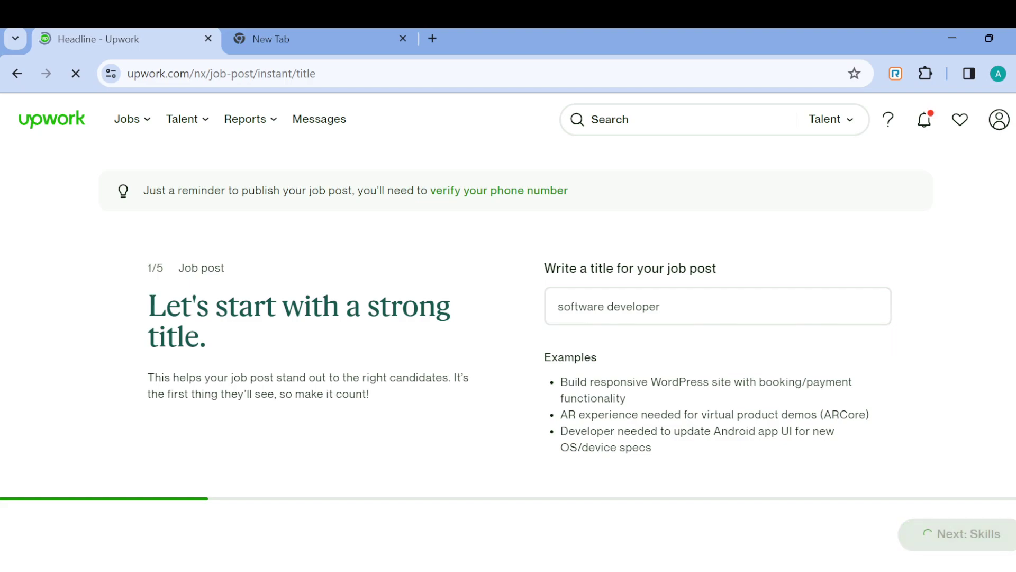
# - Add JavaScript, Web Development, Desktop Application and HTML as required skills
pyautogui.click(968, 534)
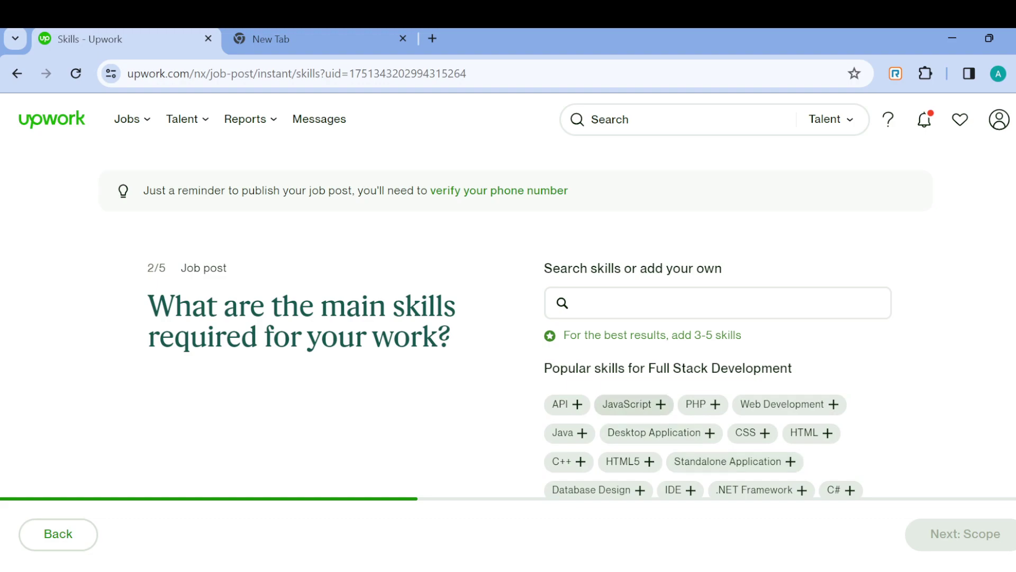
pyautogui.click(629, 404)
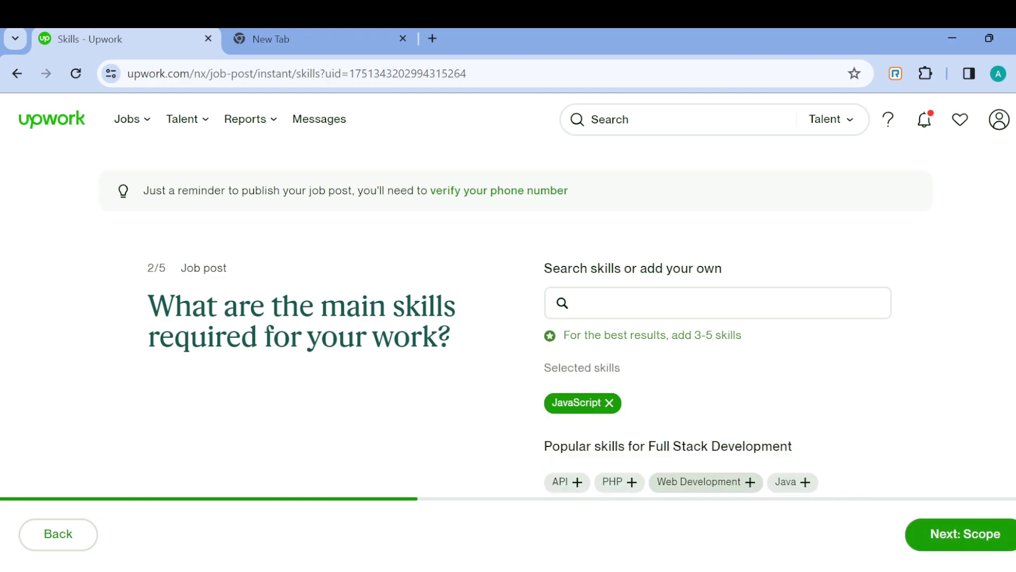
pyautogui.click(698, 482)
pyautogui.click(762, 481)
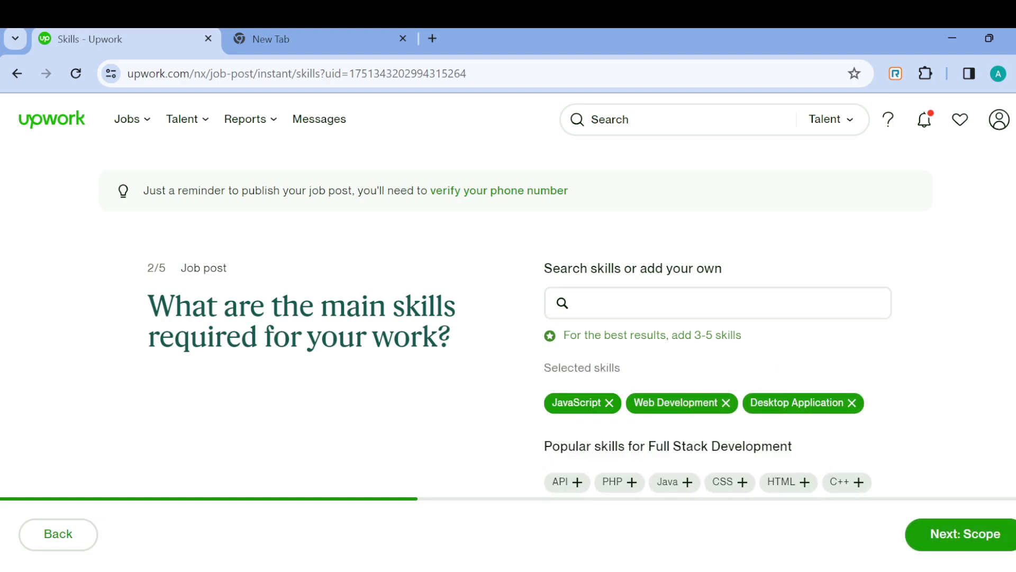
pyautogui.click(789, 481)
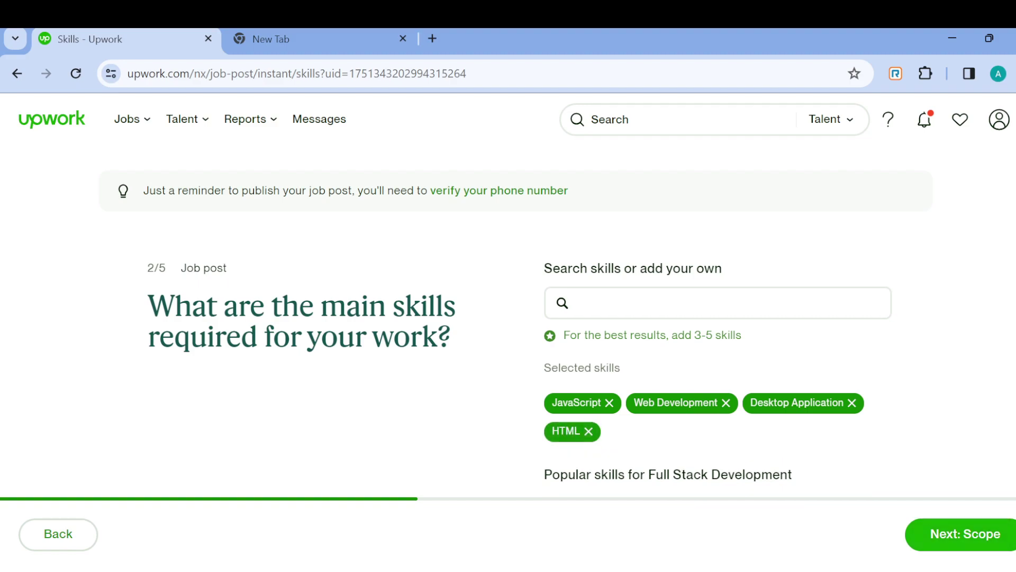
pyautogui.click(965, 534)
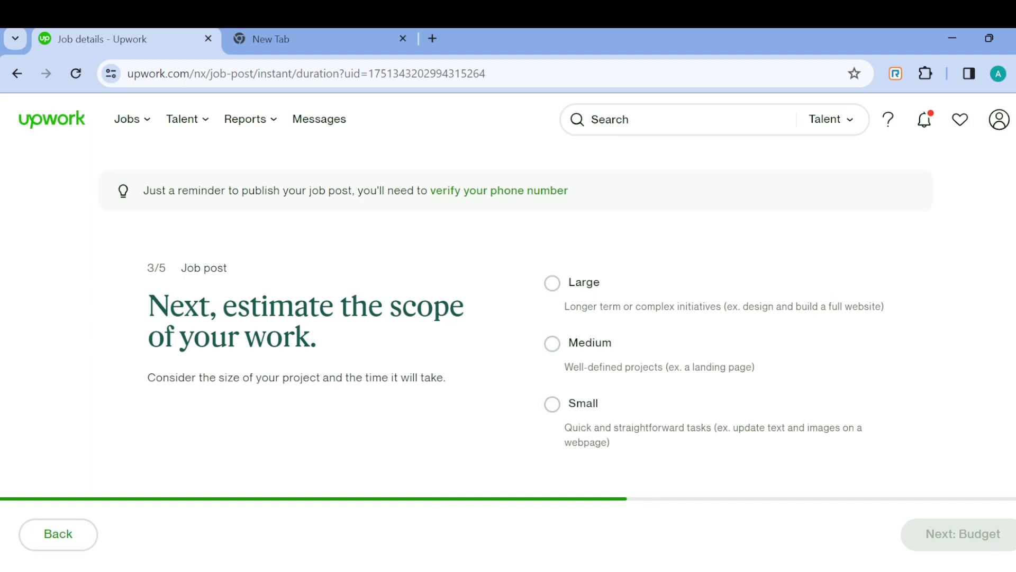
# - Scope the job as Large, 6+ months, entry level, contract-to-hire; keep the $15–$30 hourly budget
pyautogui.click(552, 282)
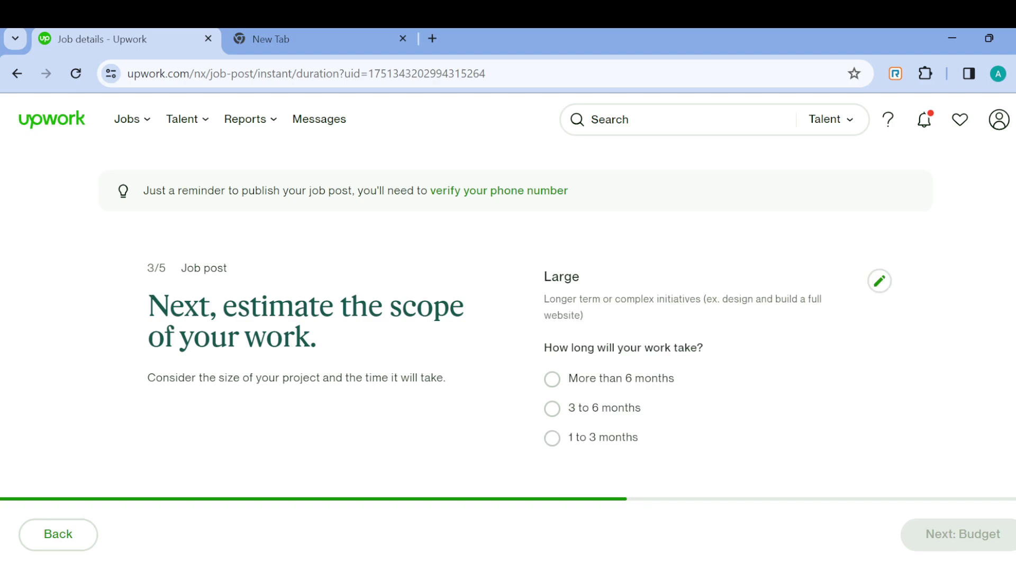
pyautogui.click(552, 378)
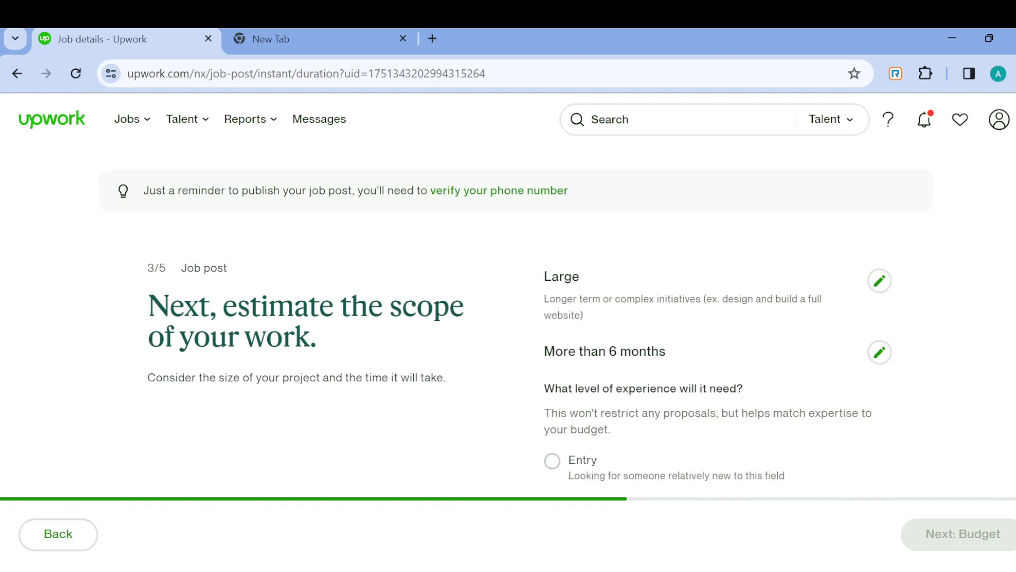
pyautogui.click(552, 461)
pyautogui.scroll(-3, 552, 460)
pyautogui.click(552, 409)
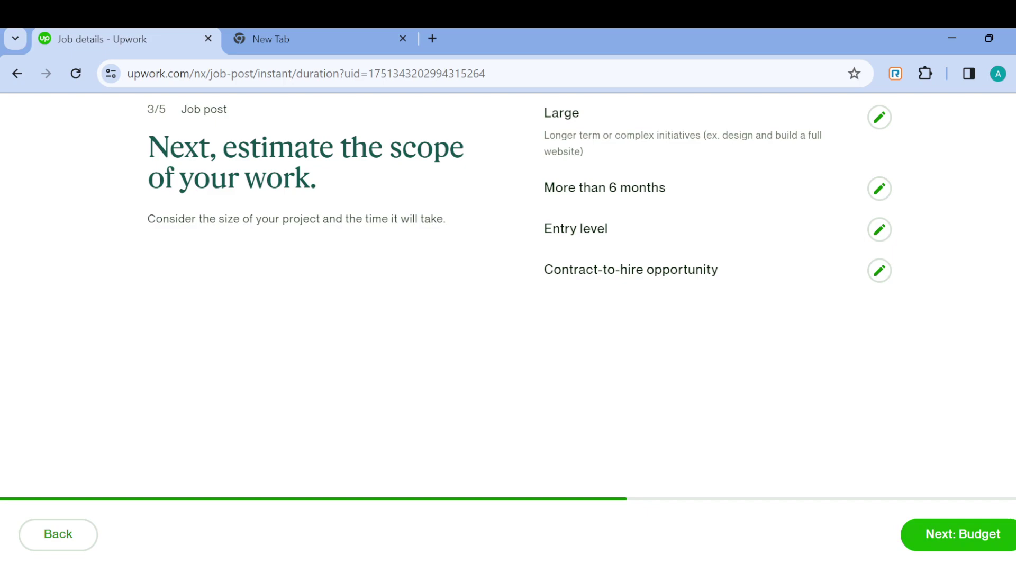
pyautogui.click(963, 533)
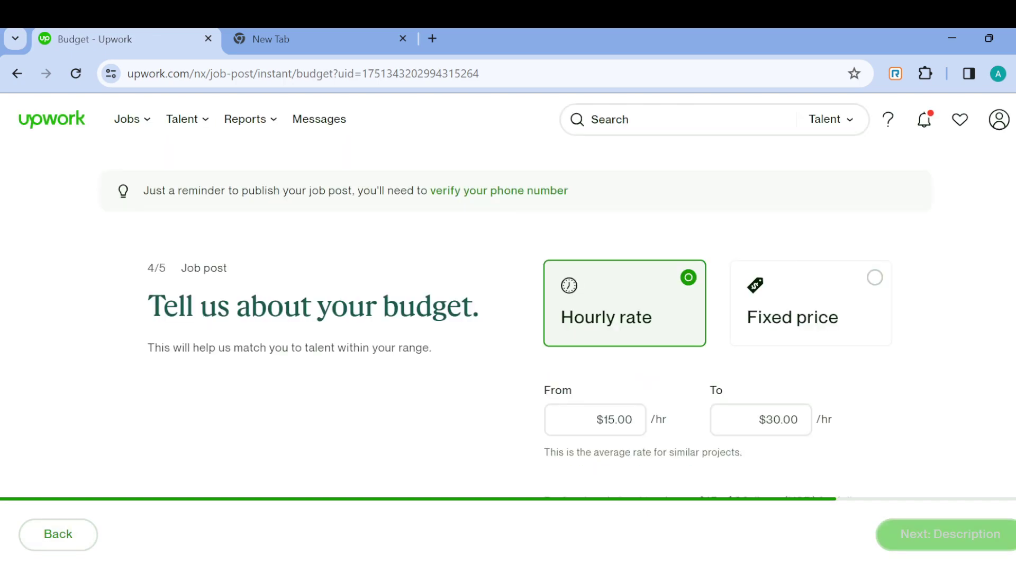
pyautogui.scroll(-2, 501, 283)
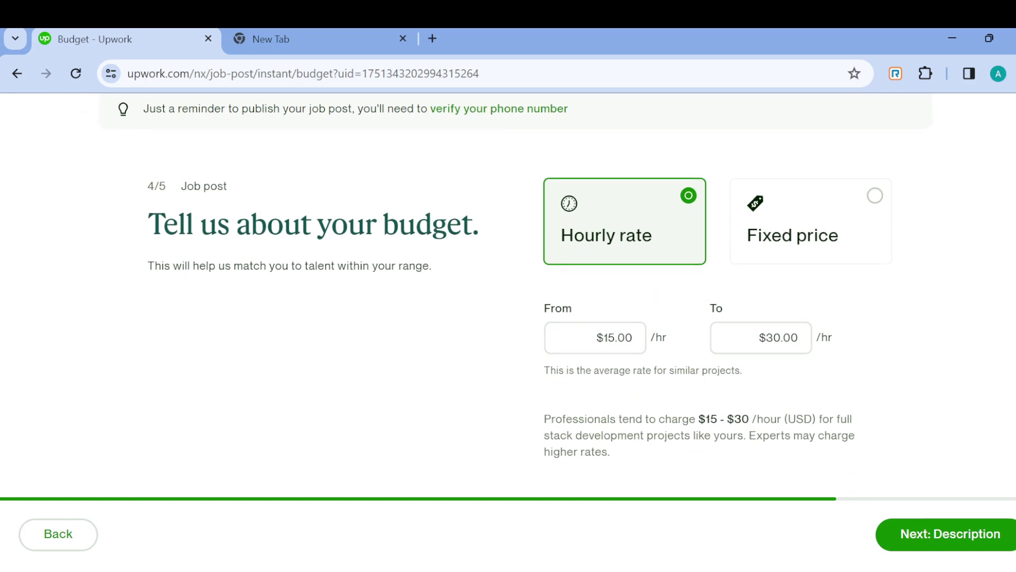
pyautogui.click(951, 534)
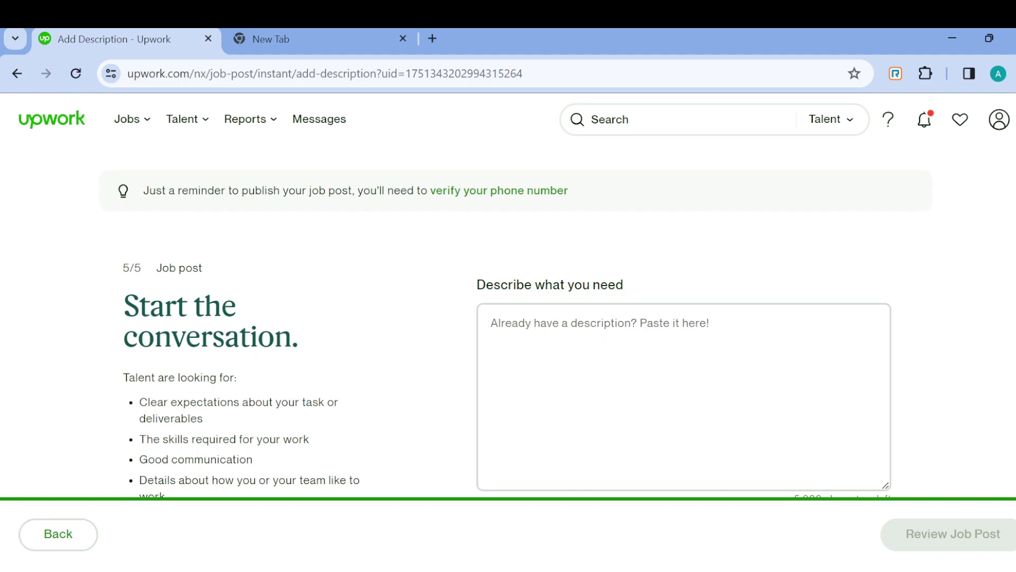
pyautogui.scroll(-3, 508, 296)
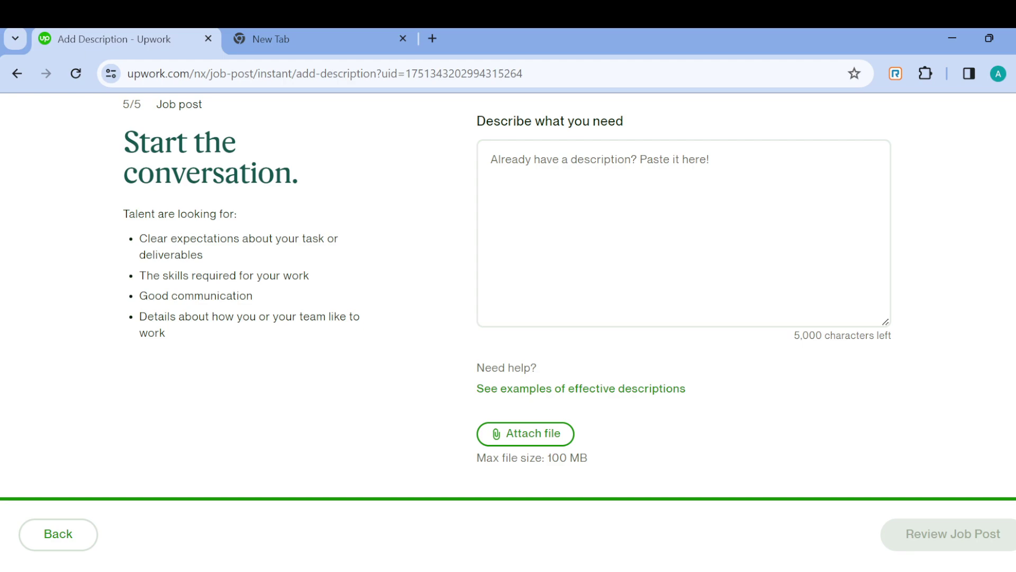
pyautogui.scroll(3, 508, 296)
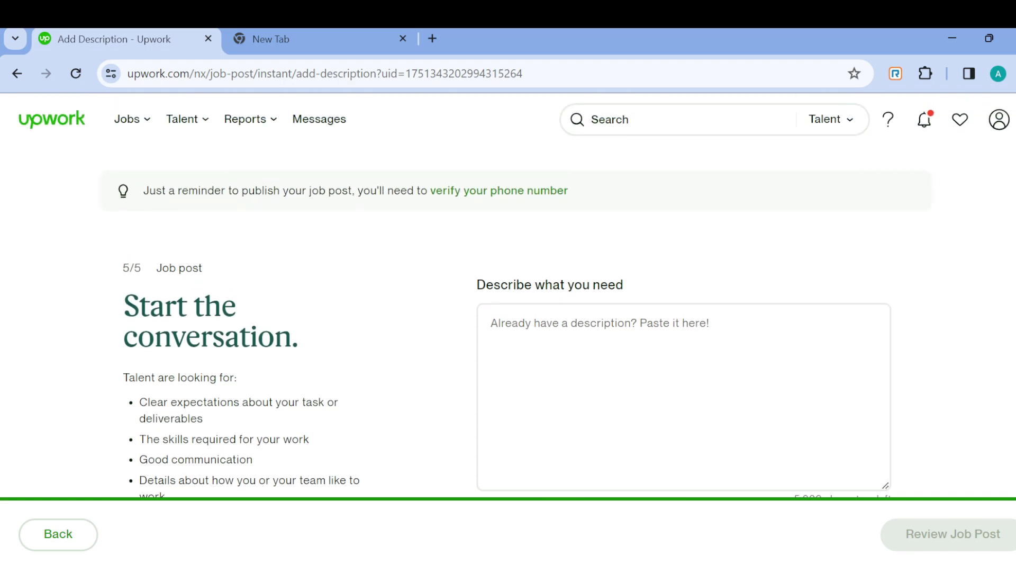